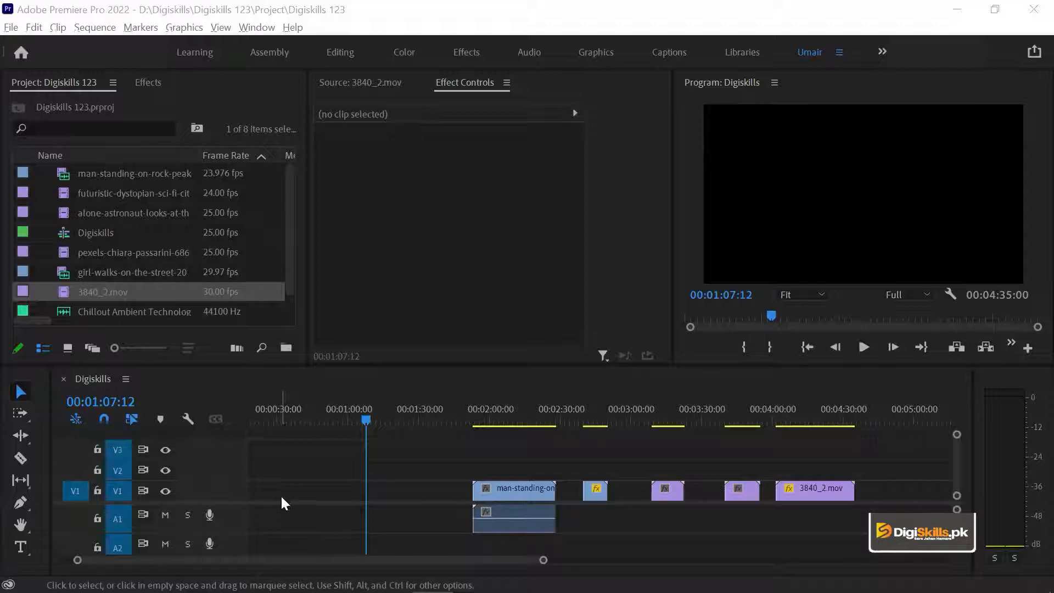
- Load Chillout Ambient Technology.mp3 from the project into the Source Monitor and play through its opening seconds
left_click_drag(108, 501, 108, 488)
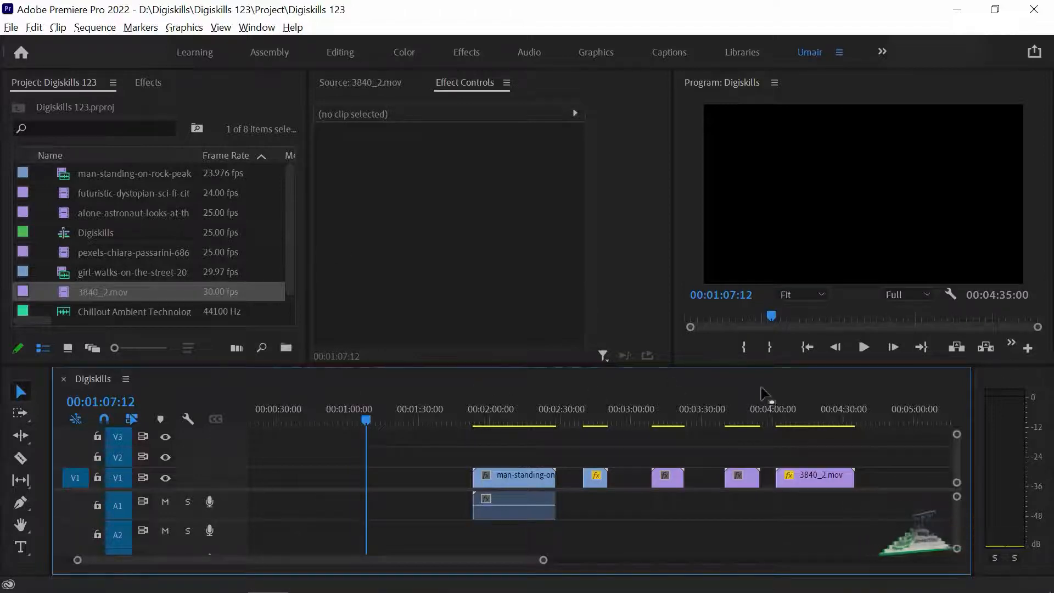
left_click(1013, 372)
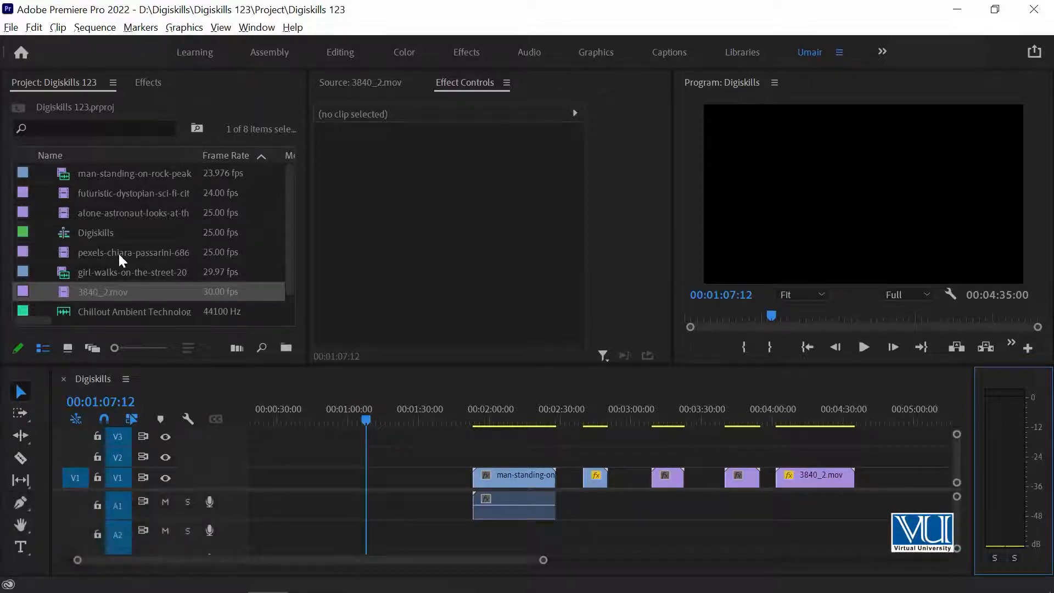
double_click(63, 311)
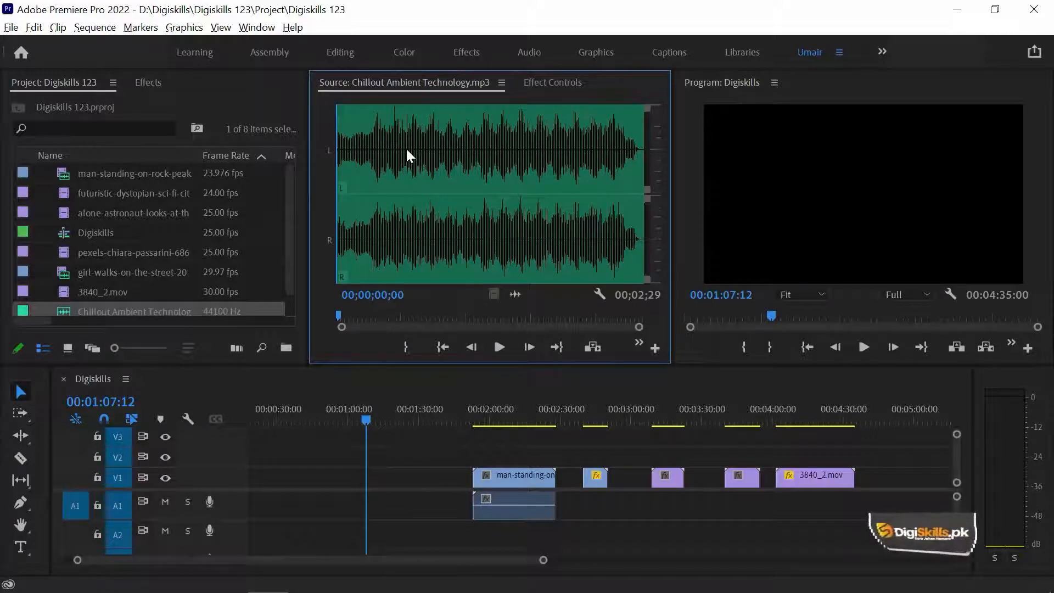
key("space")
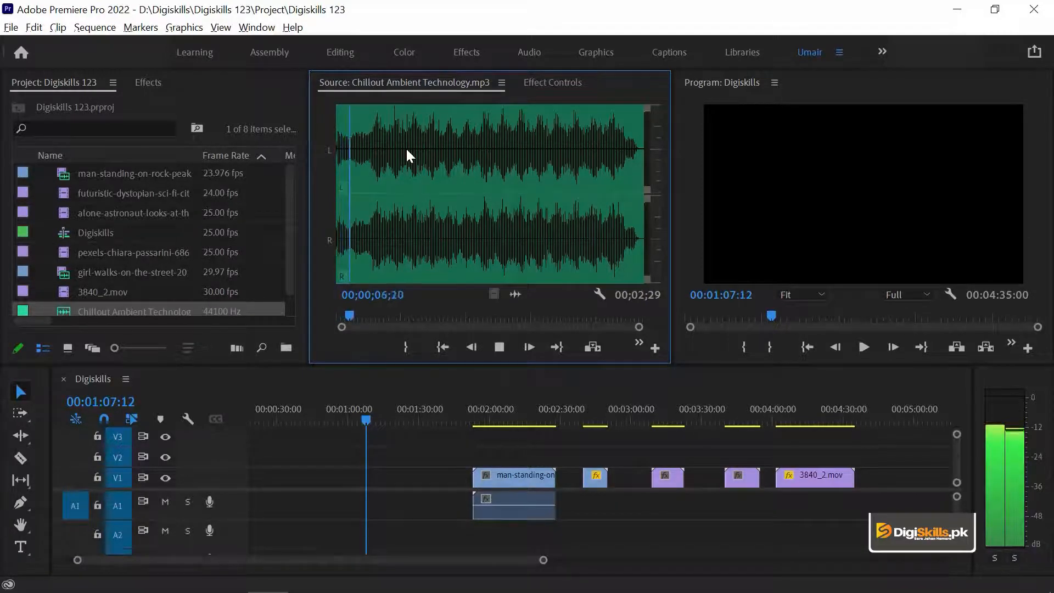
key("space")
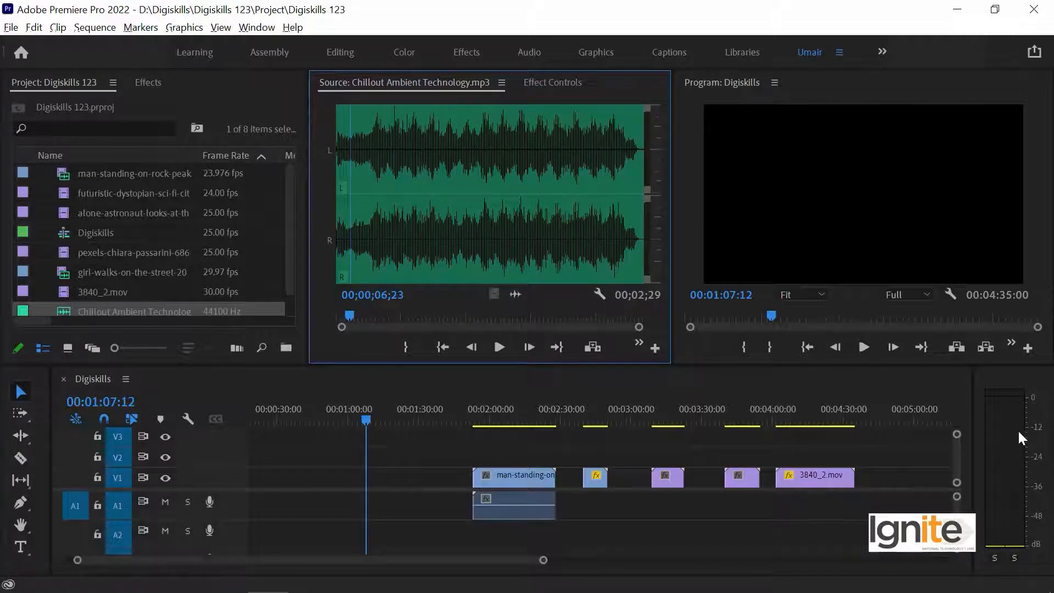
key("space")
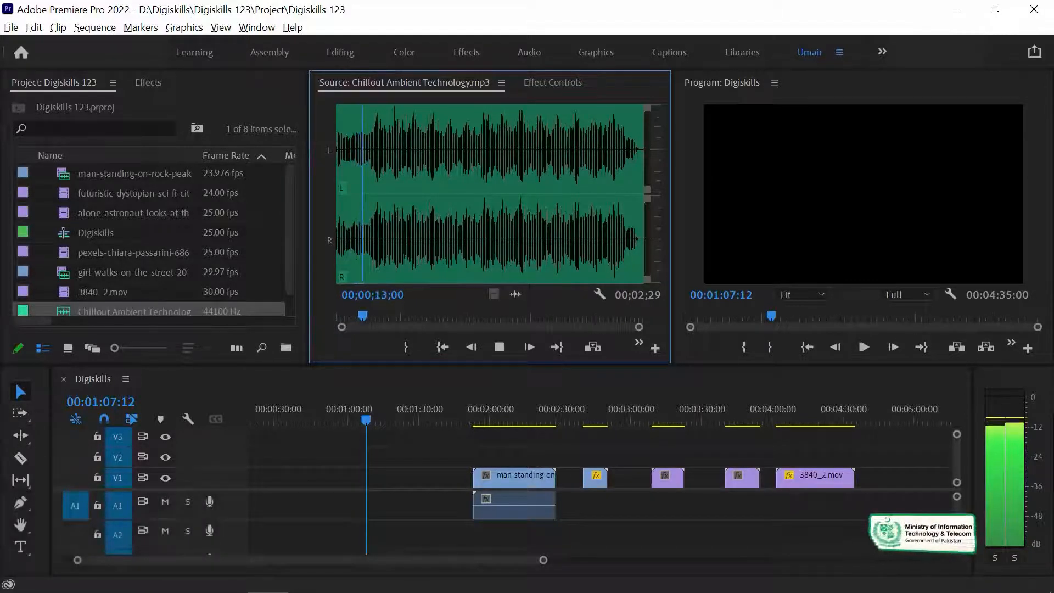
key("space")
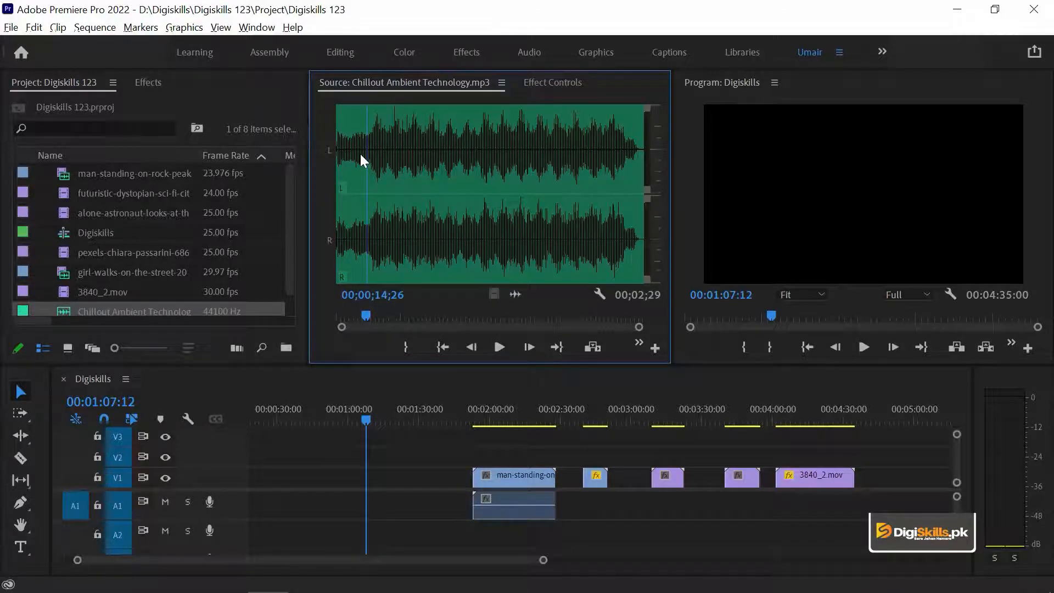
- Mark the music's In point at 00;00;16;11, where the waveform gets louder, and play from there
left_click_drag(351, 125, 370, 125)
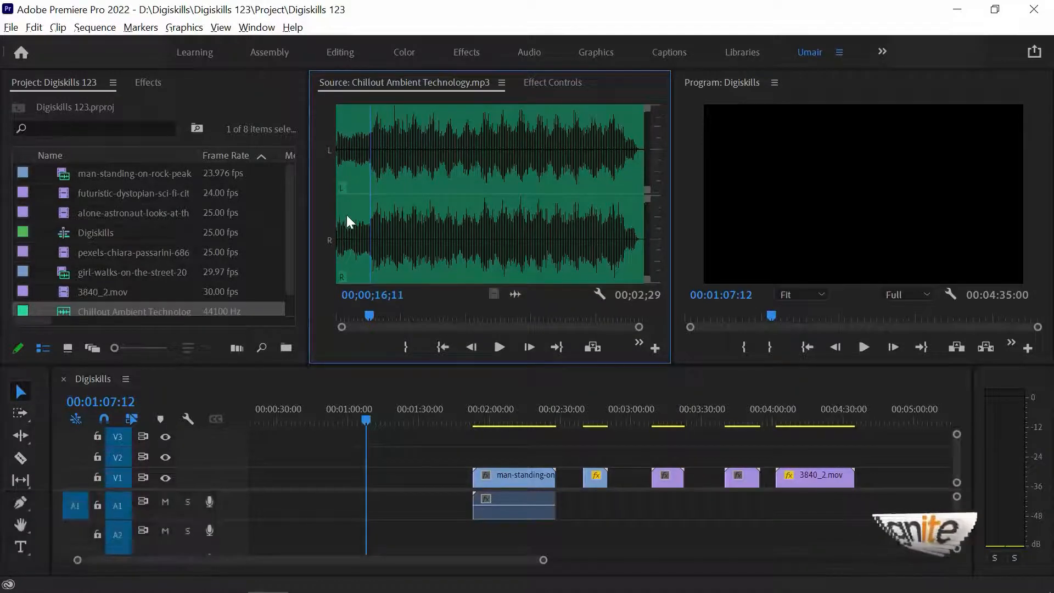
key("i")
key("space")
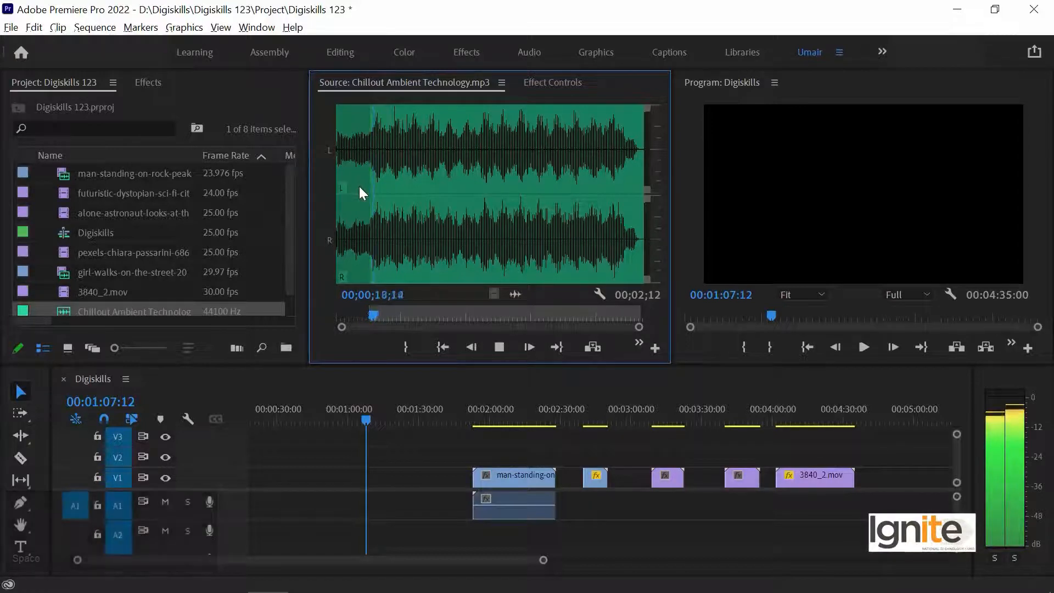
key("space")
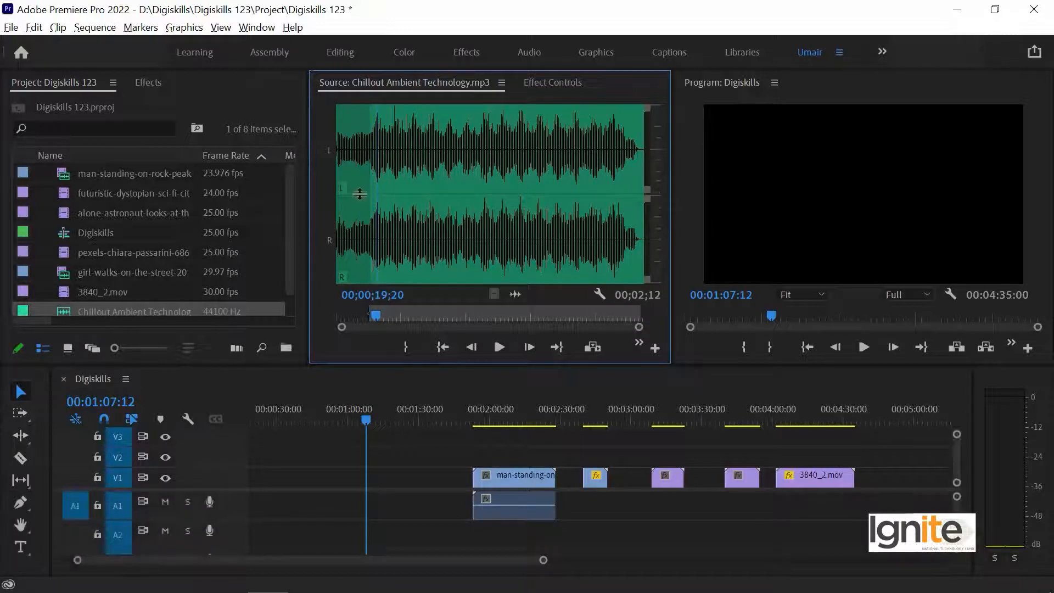
- Mark the music's Out point at 00;01;01;14, playing around the end of the section to find the cut
left_click(387, 141)
left_click_drag(392, 142, 458, 147)
key("o")
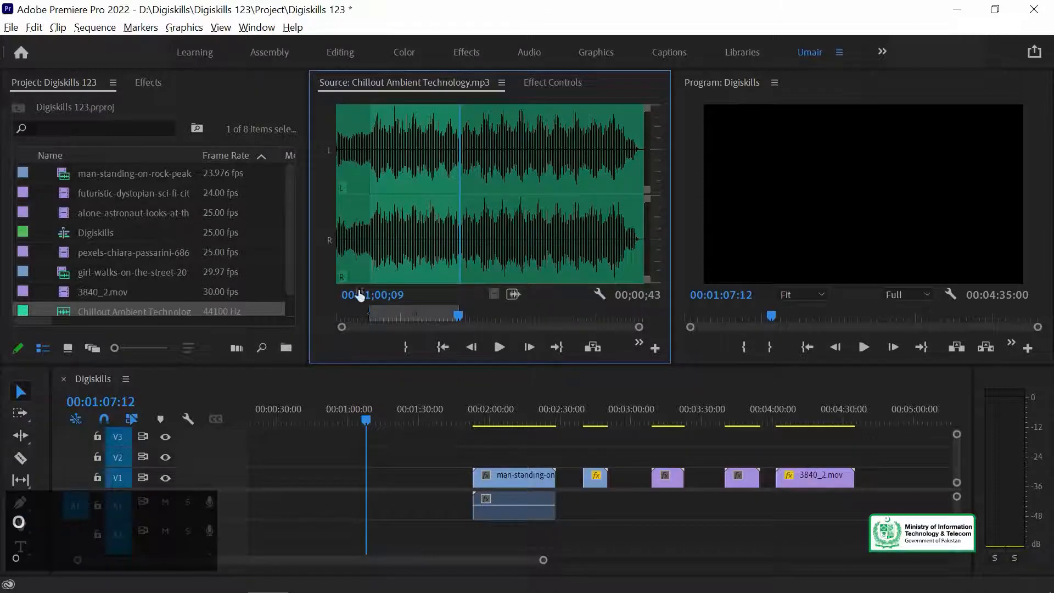
key("space")
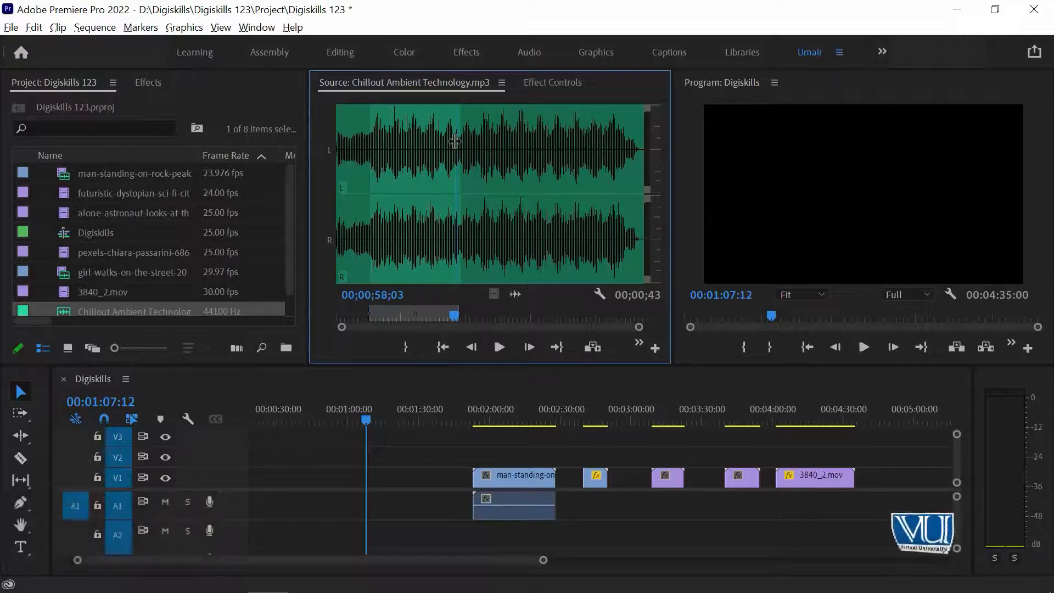
key("space")
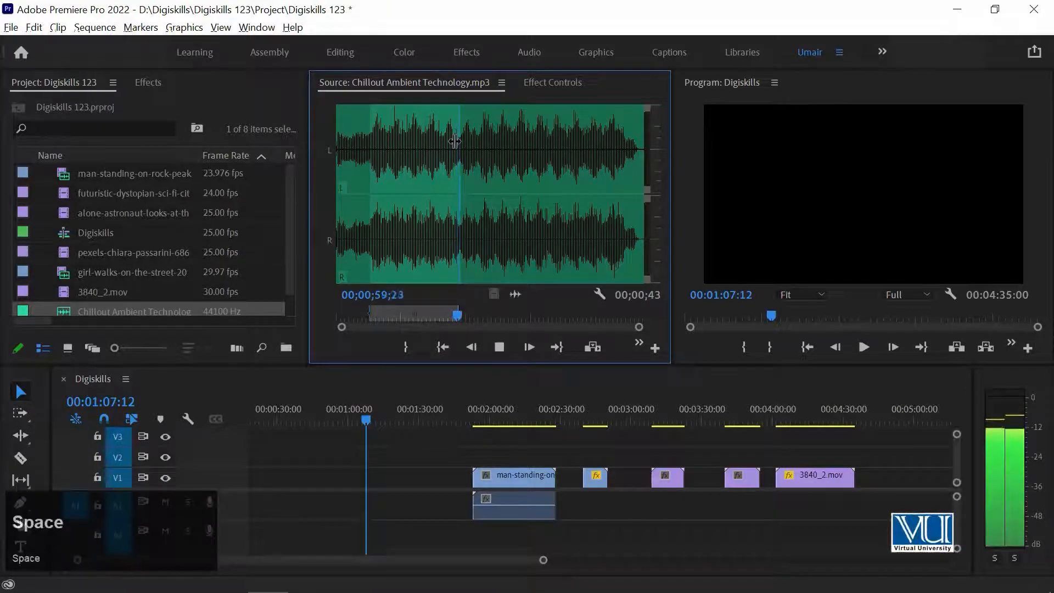
key("space")
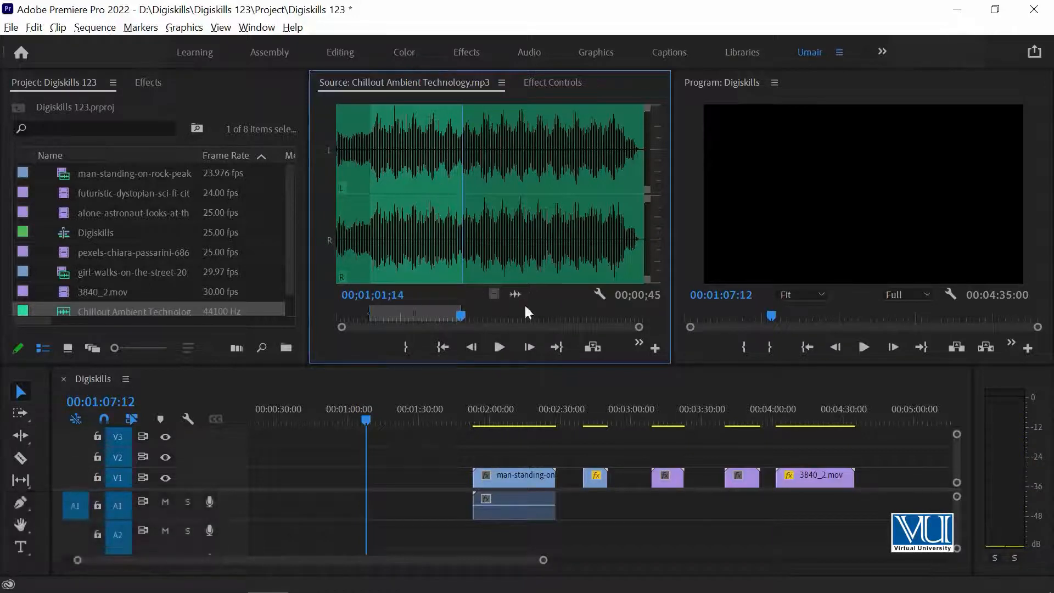
- Place the marked audio section on track A1 starting at 00:00:47:13 and move the playhead to the clip's start
left_click_drag(519, 295, 486, 344)
left_click_drag(392, 435, 319, 509)
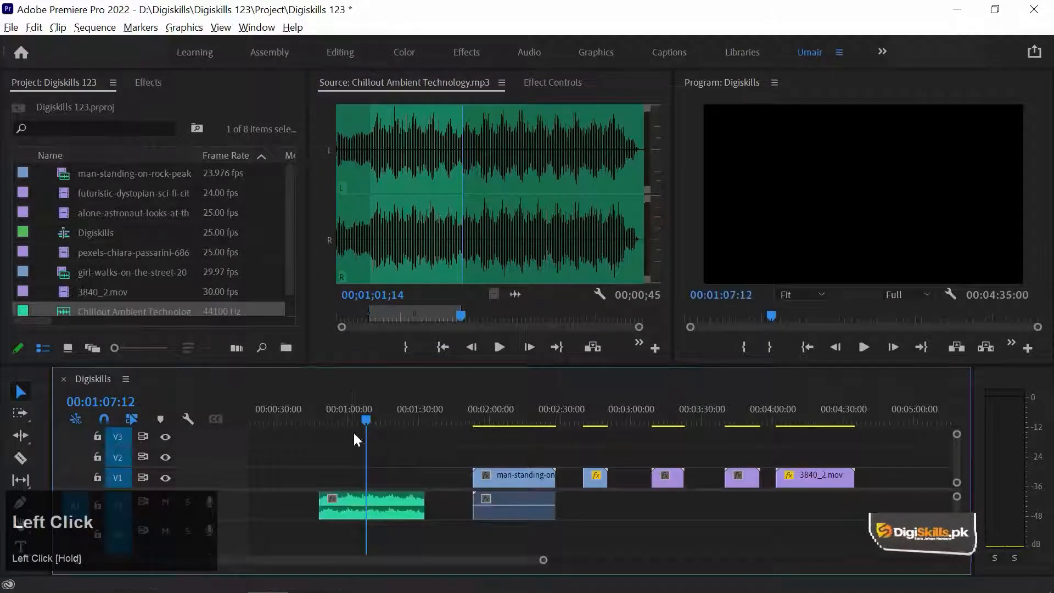
left_click(323, 415)
left_click_drag(322, 410, 323, 409)
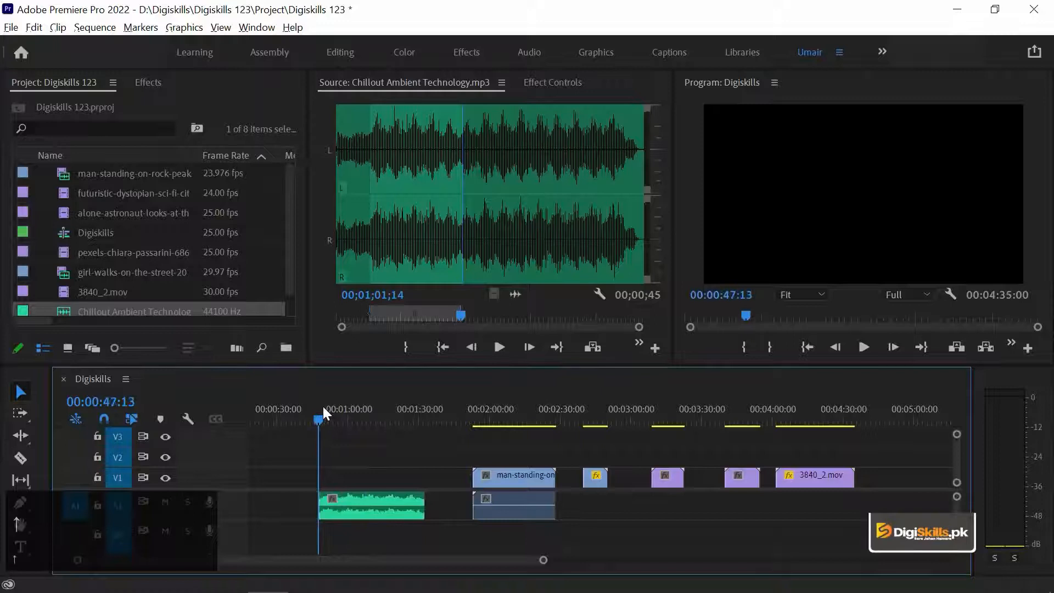
- Play the music clip in the sequence in short passes and watch its level on the audio meters
key("space")
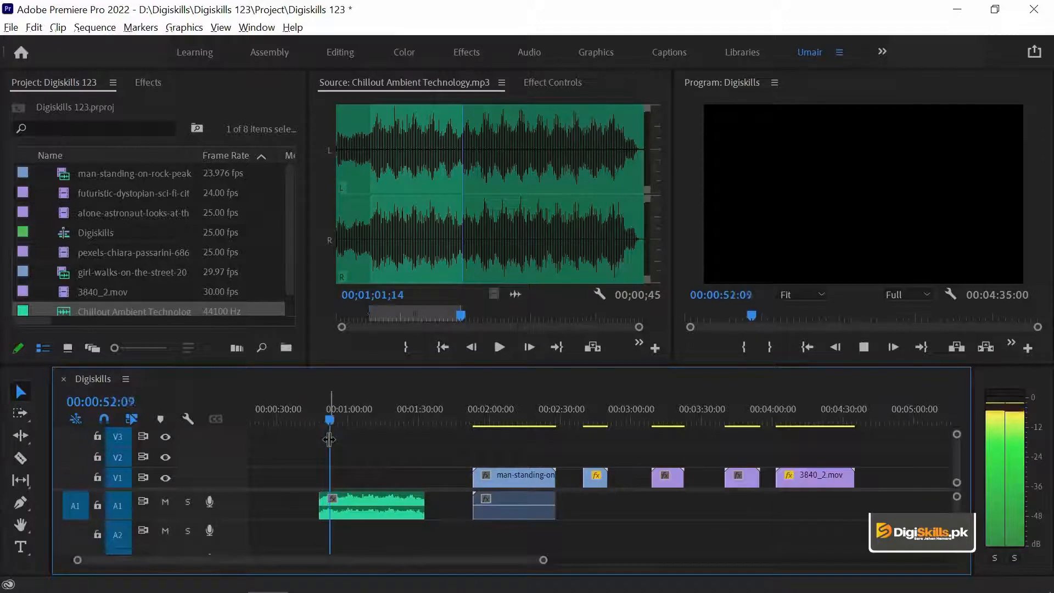
key("space")
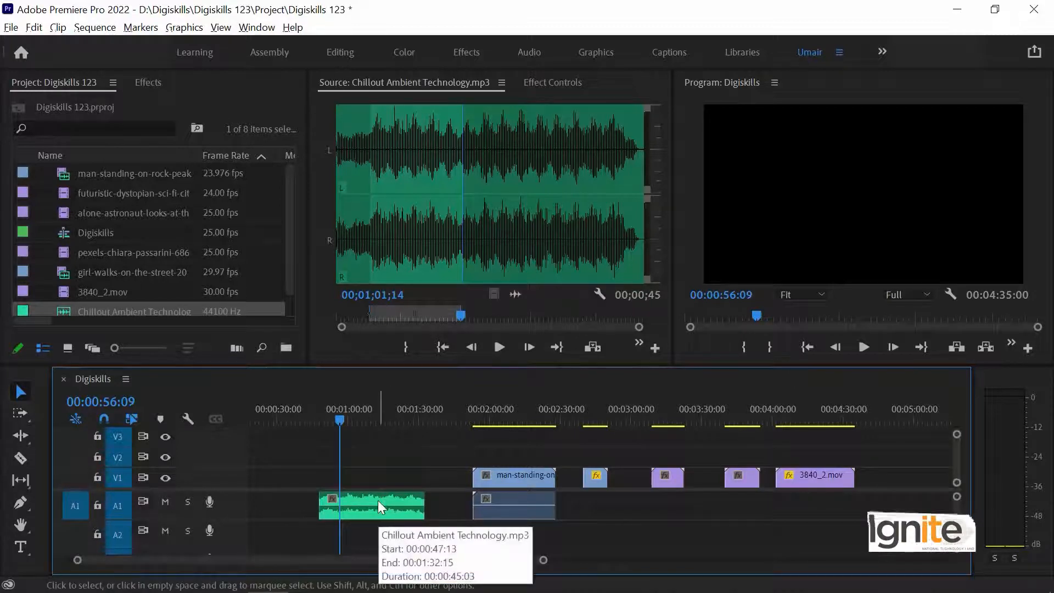
key("space")
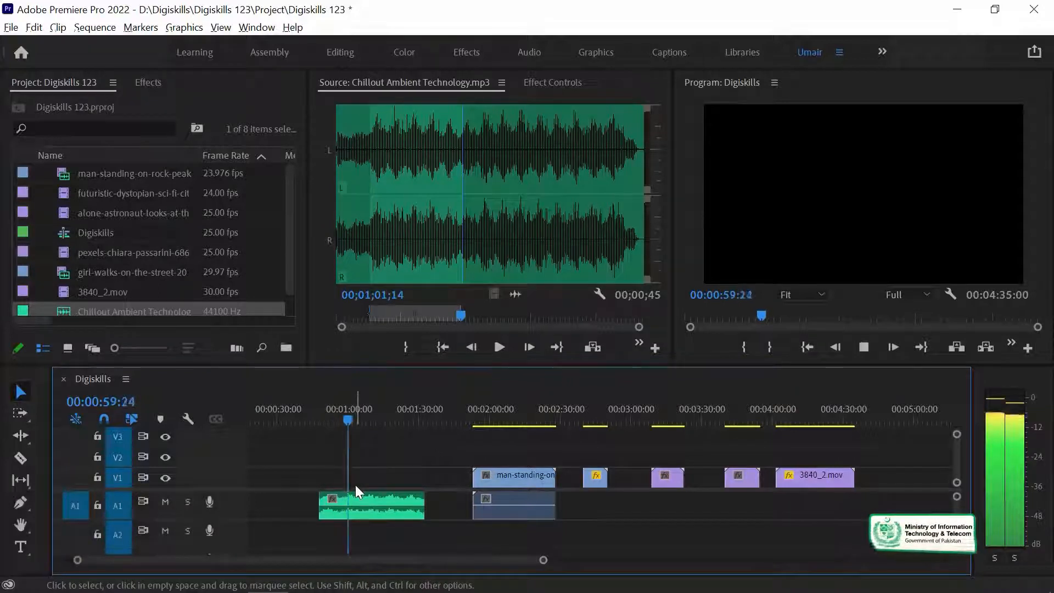
key("space")
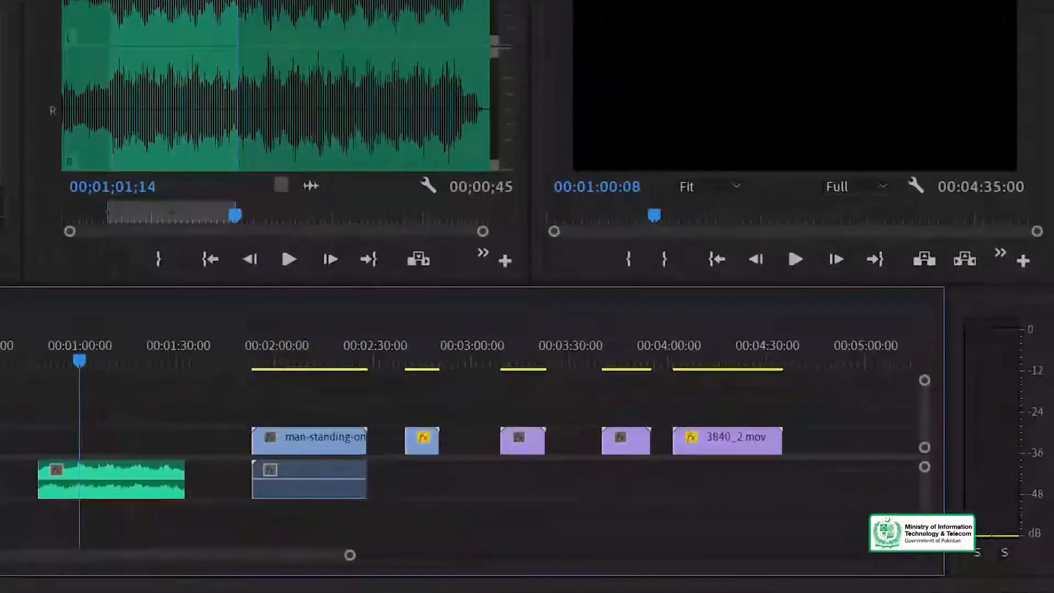
- Enlarge the audio meters to show a finer decibel scale, playing the music clip to check its levels
left_click(1029, 306)
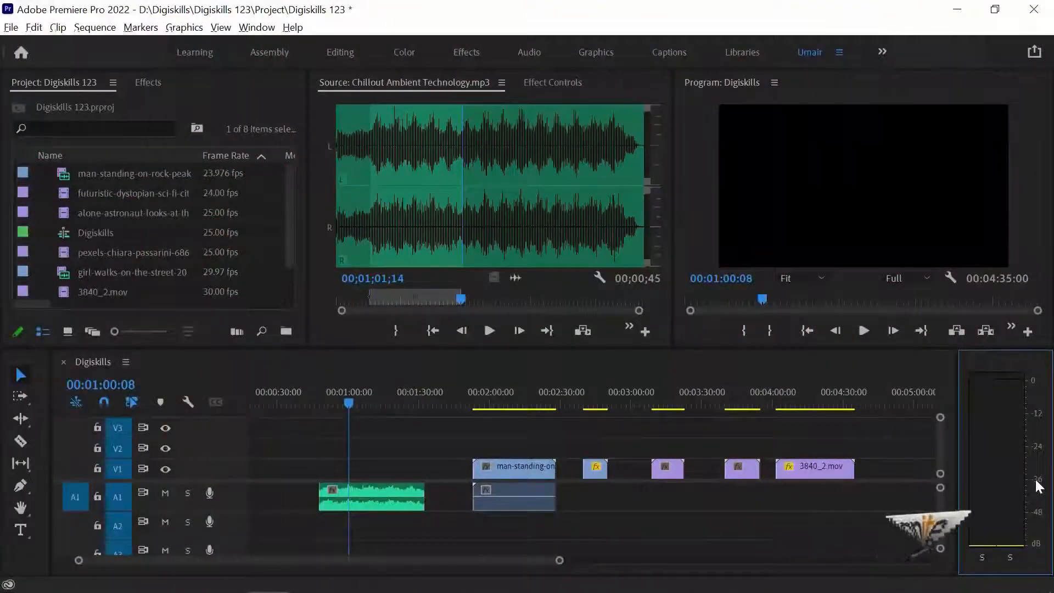
key("space")
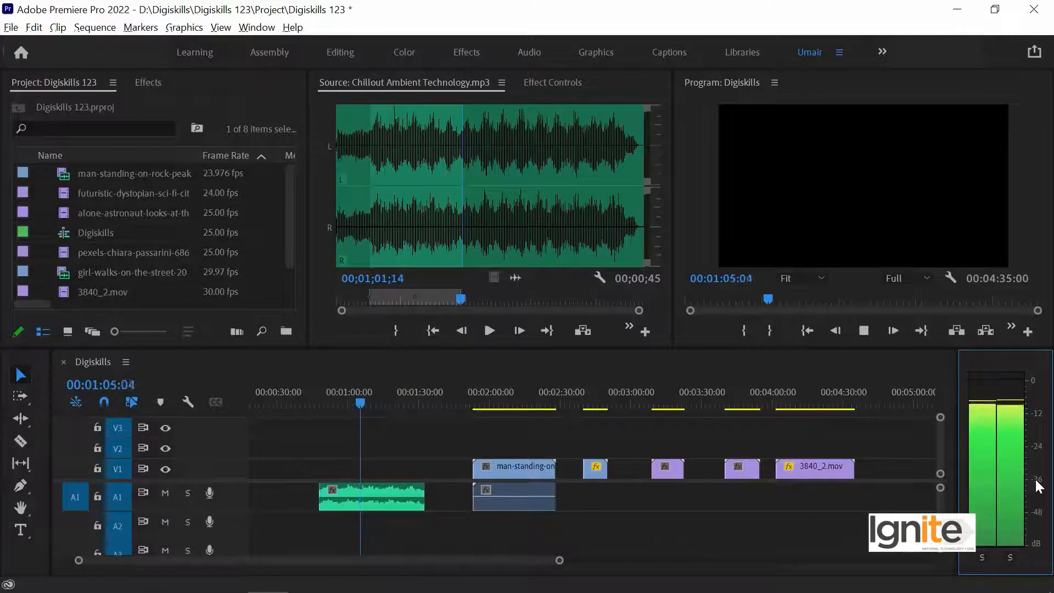
key("space")
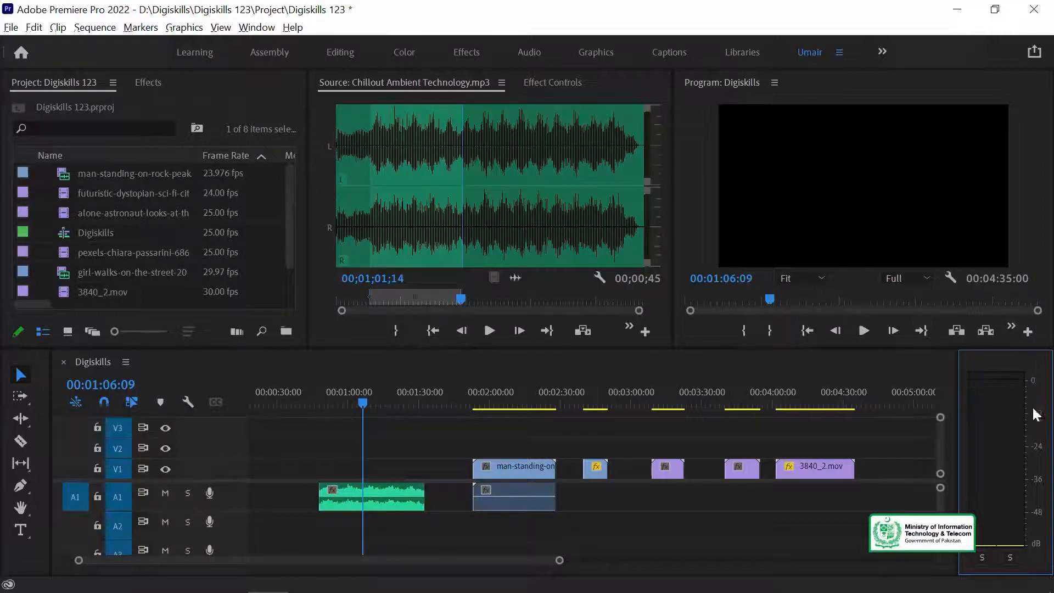
left_click_drag(1025, 350, 1026, 295)
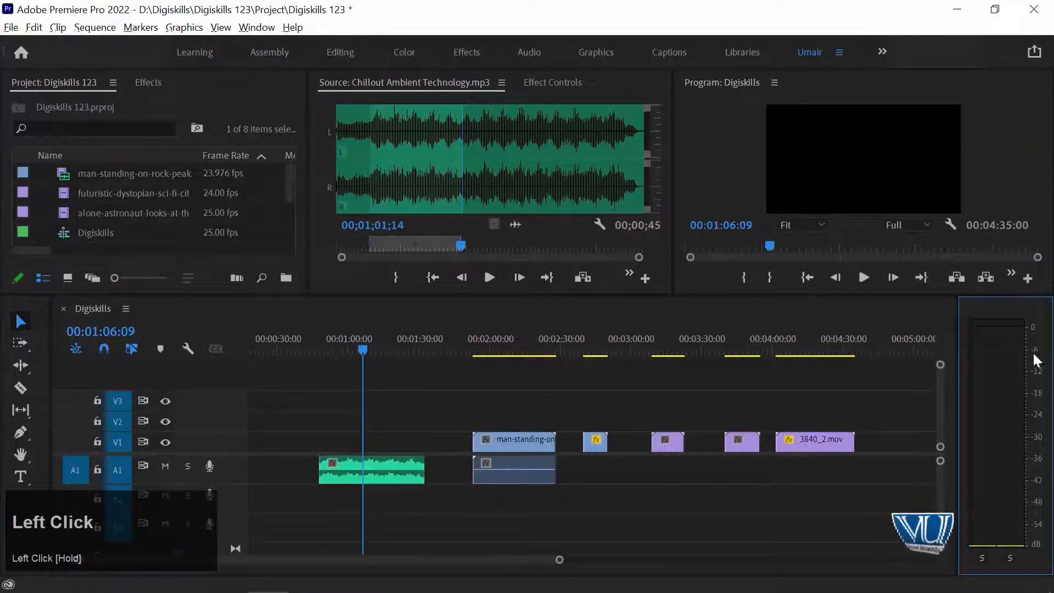
key("space")
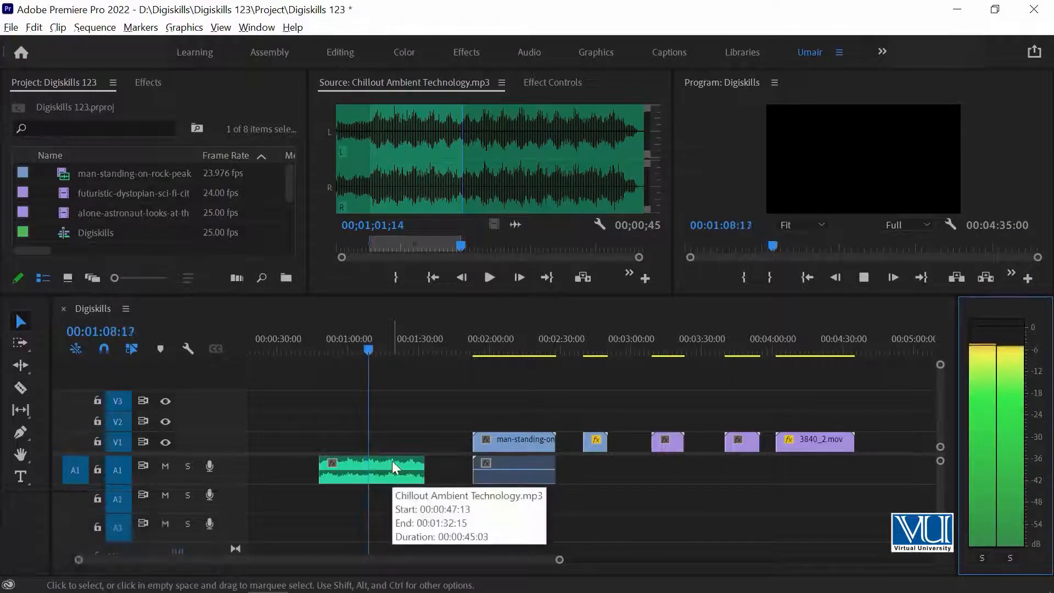
key("space")
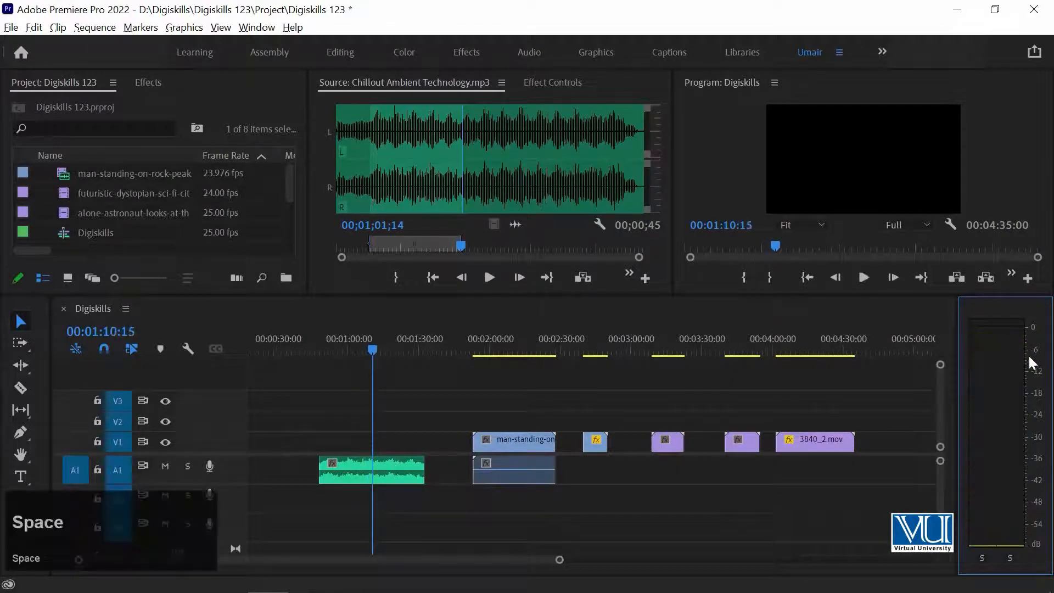